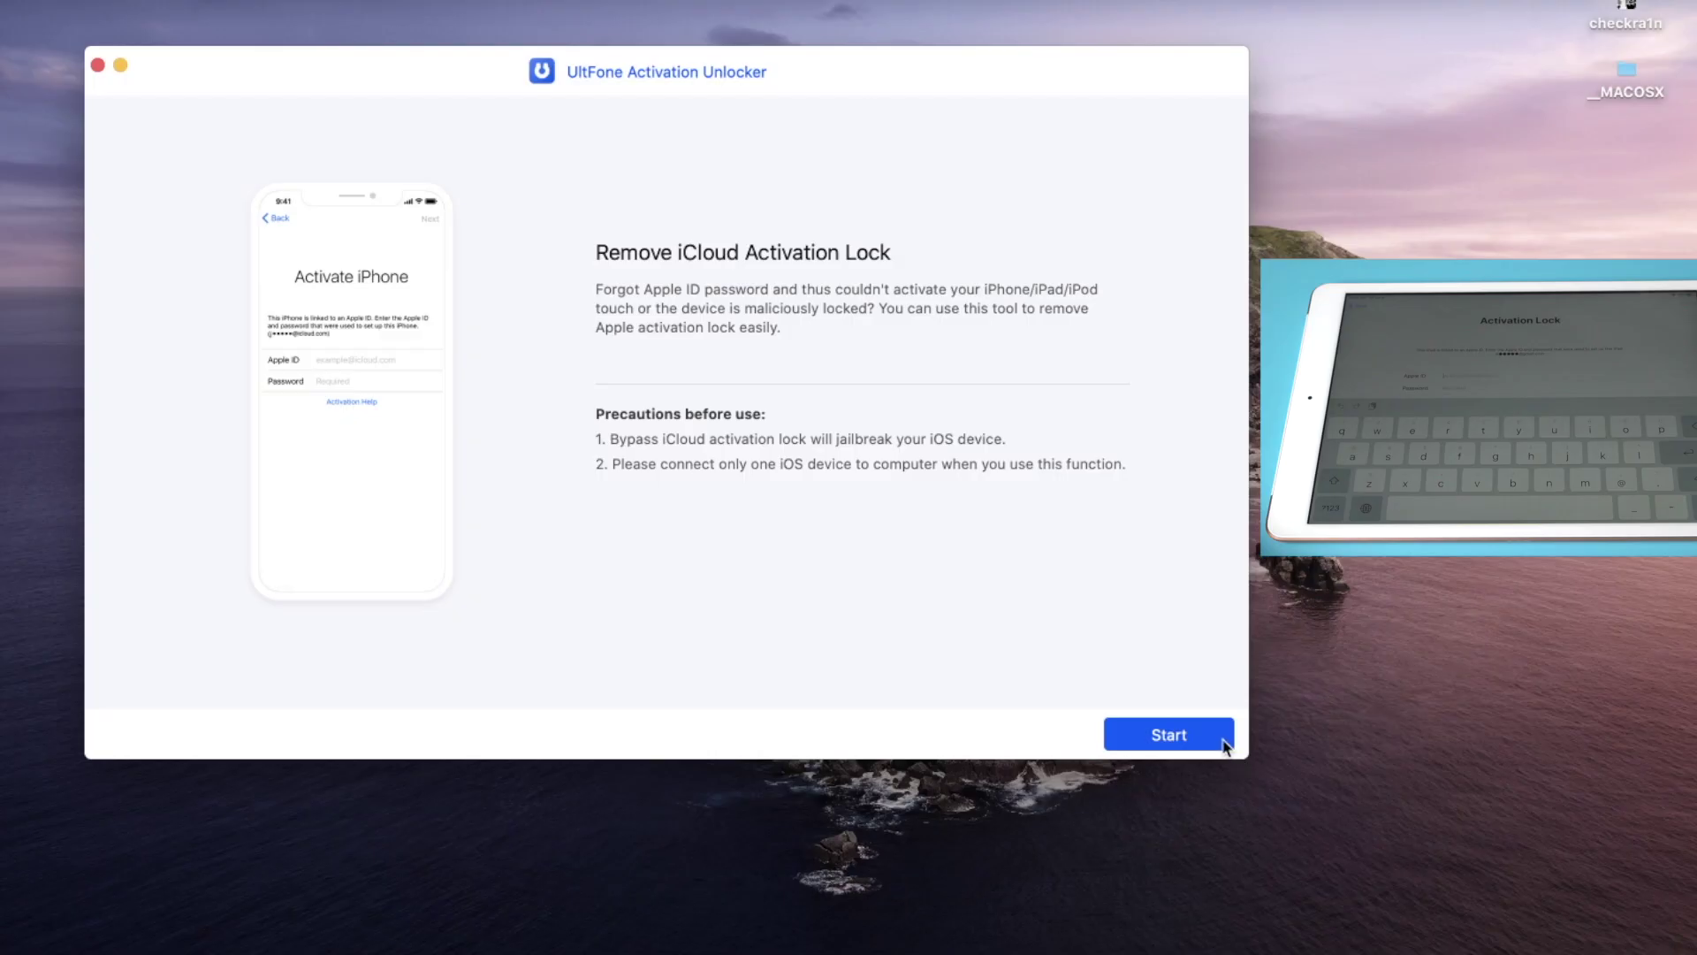
Accept the UltFone agreement, download the jailbreak tool, and launch checkra1n for the iPad 7.
left_click(1219, 742)
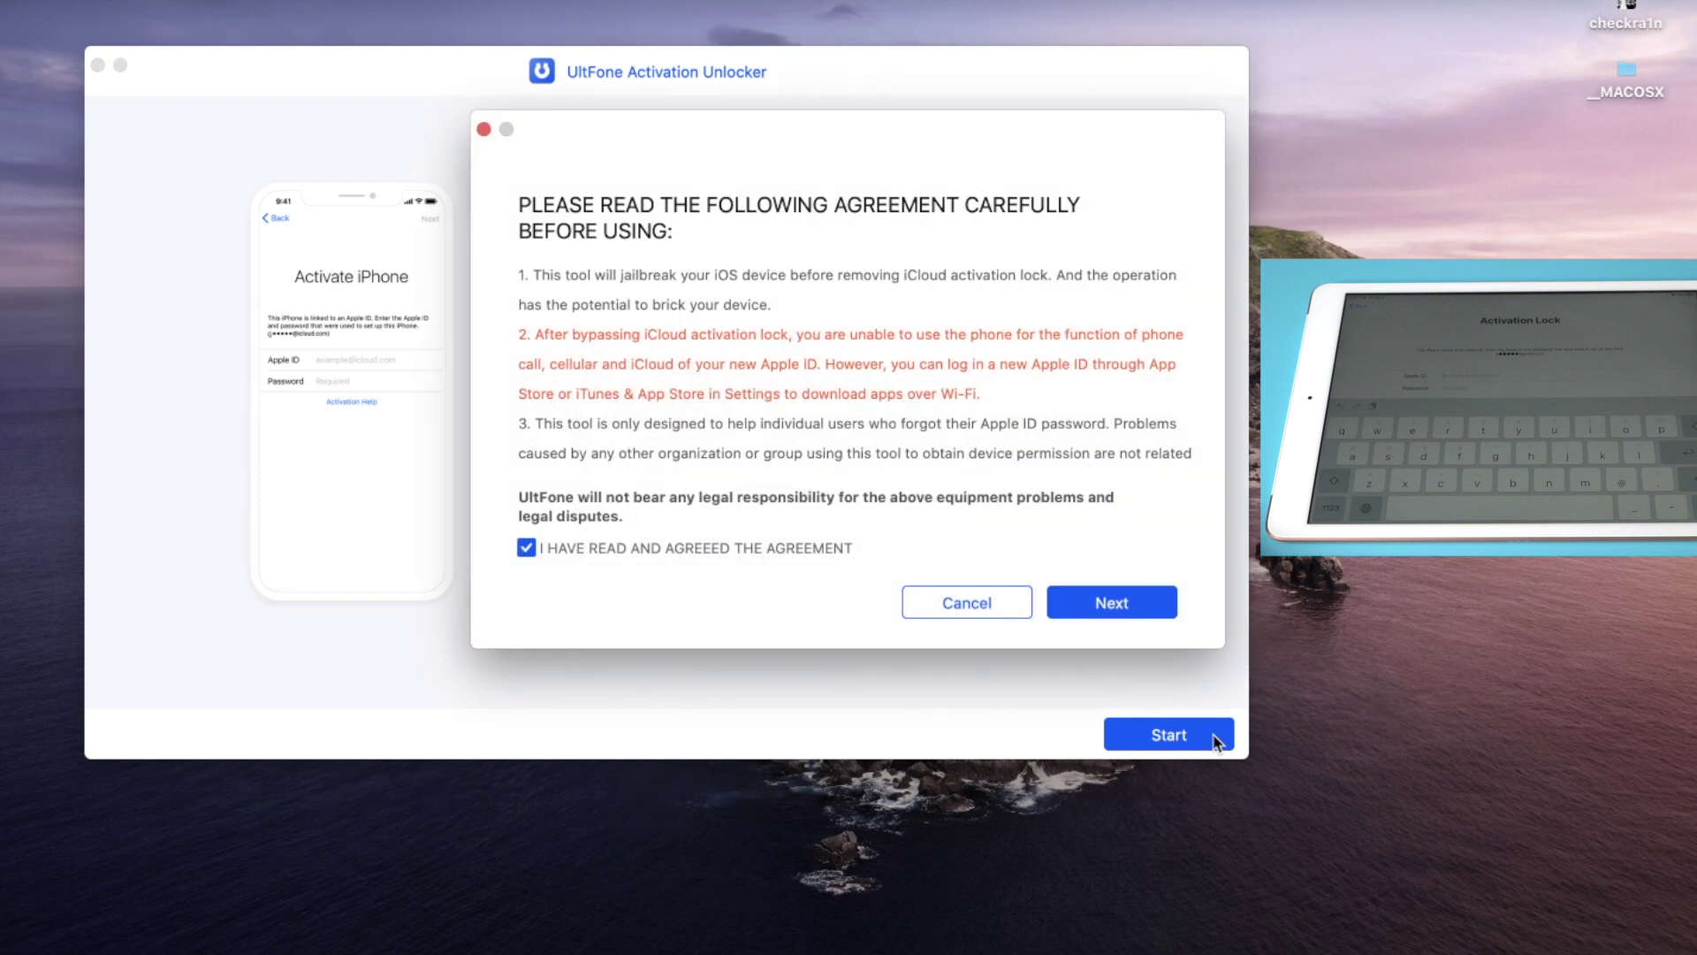
left_click(1154, 603)
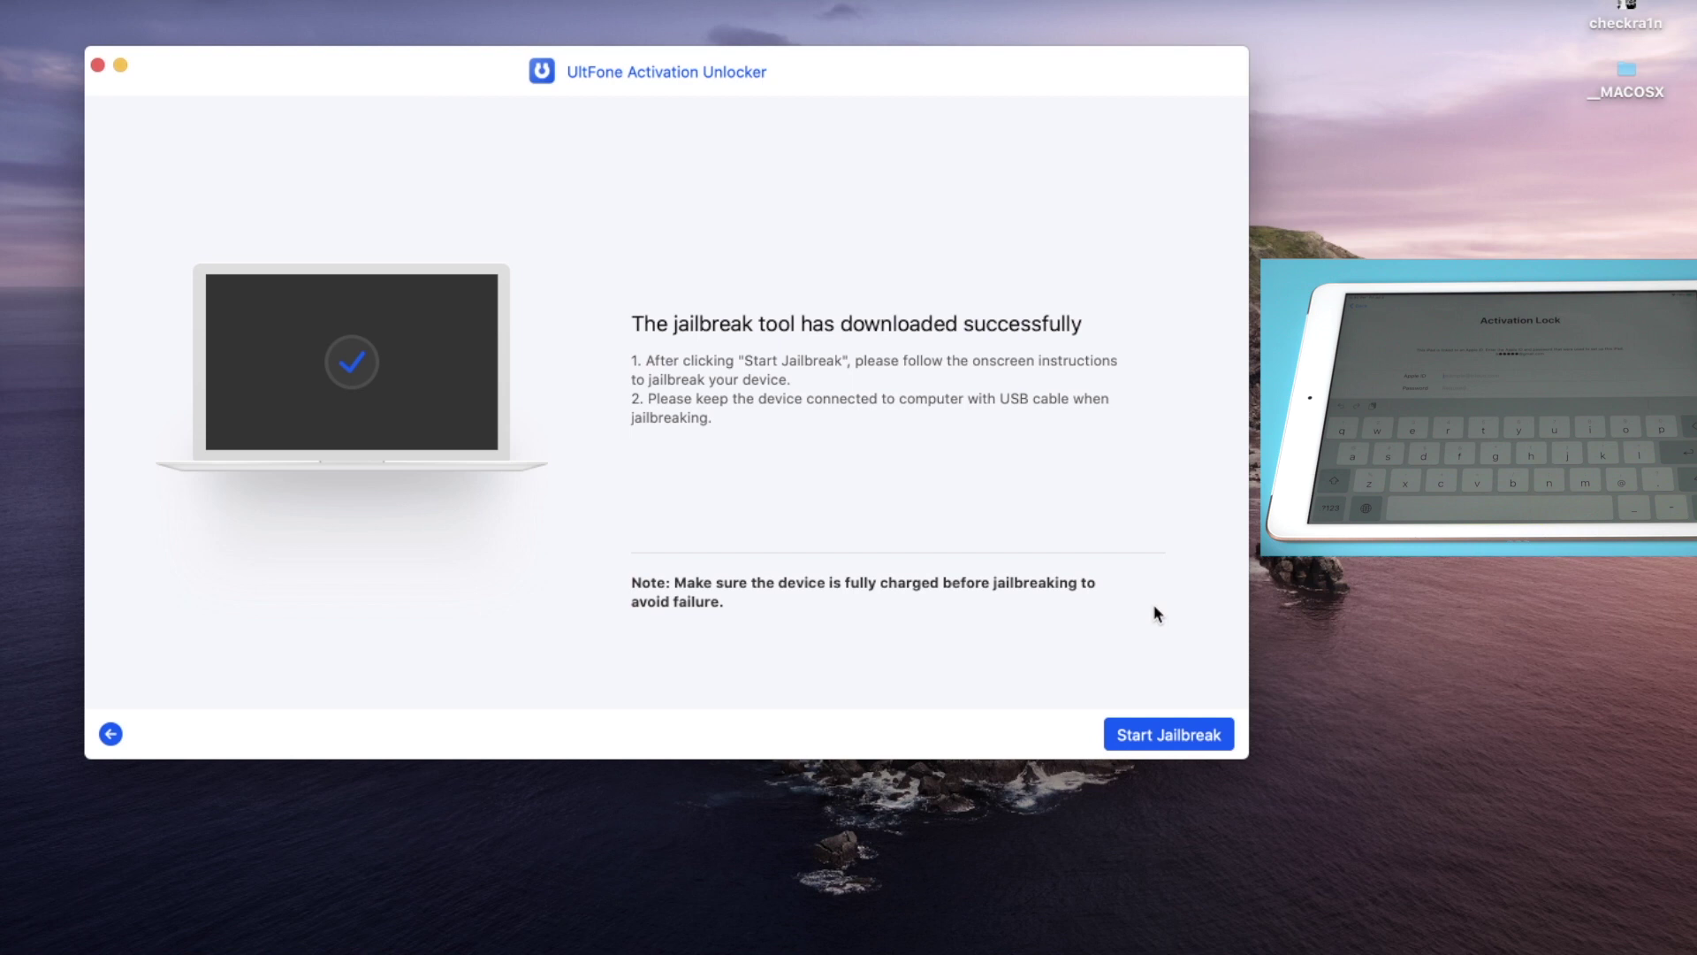
left_click(1169, 736)
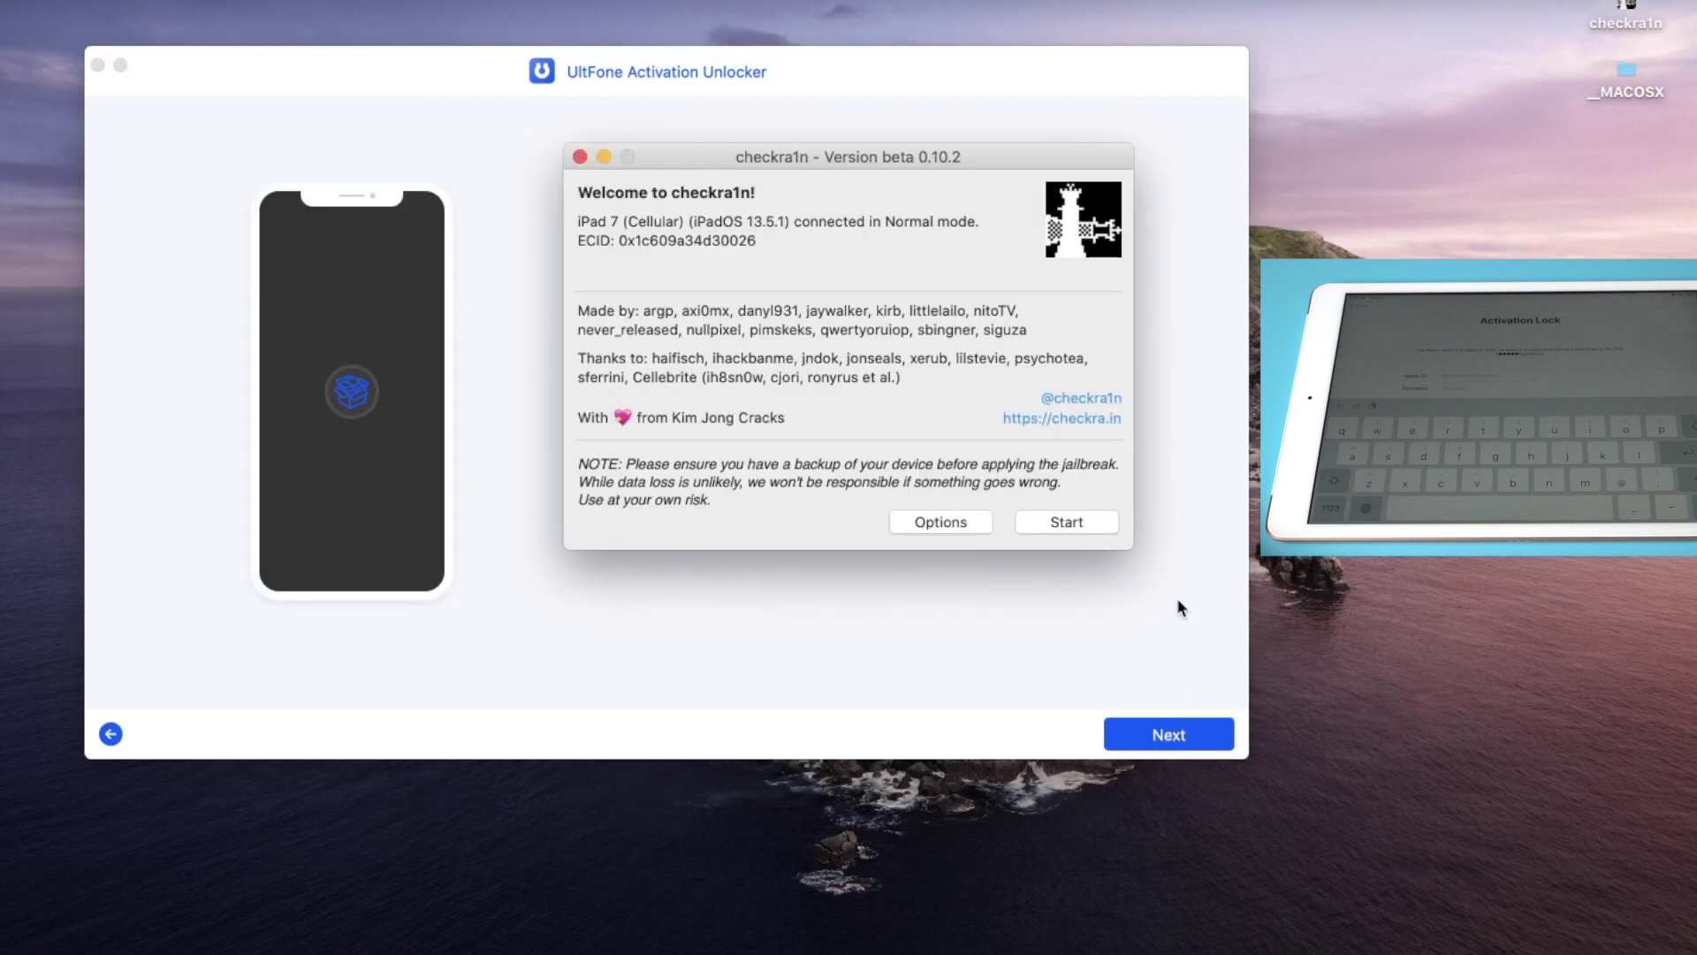
Start the checkra1n jailbreak and put the iPad 7 into recovery mode.
left_click(1068, 523)
left_click(1095, 523)
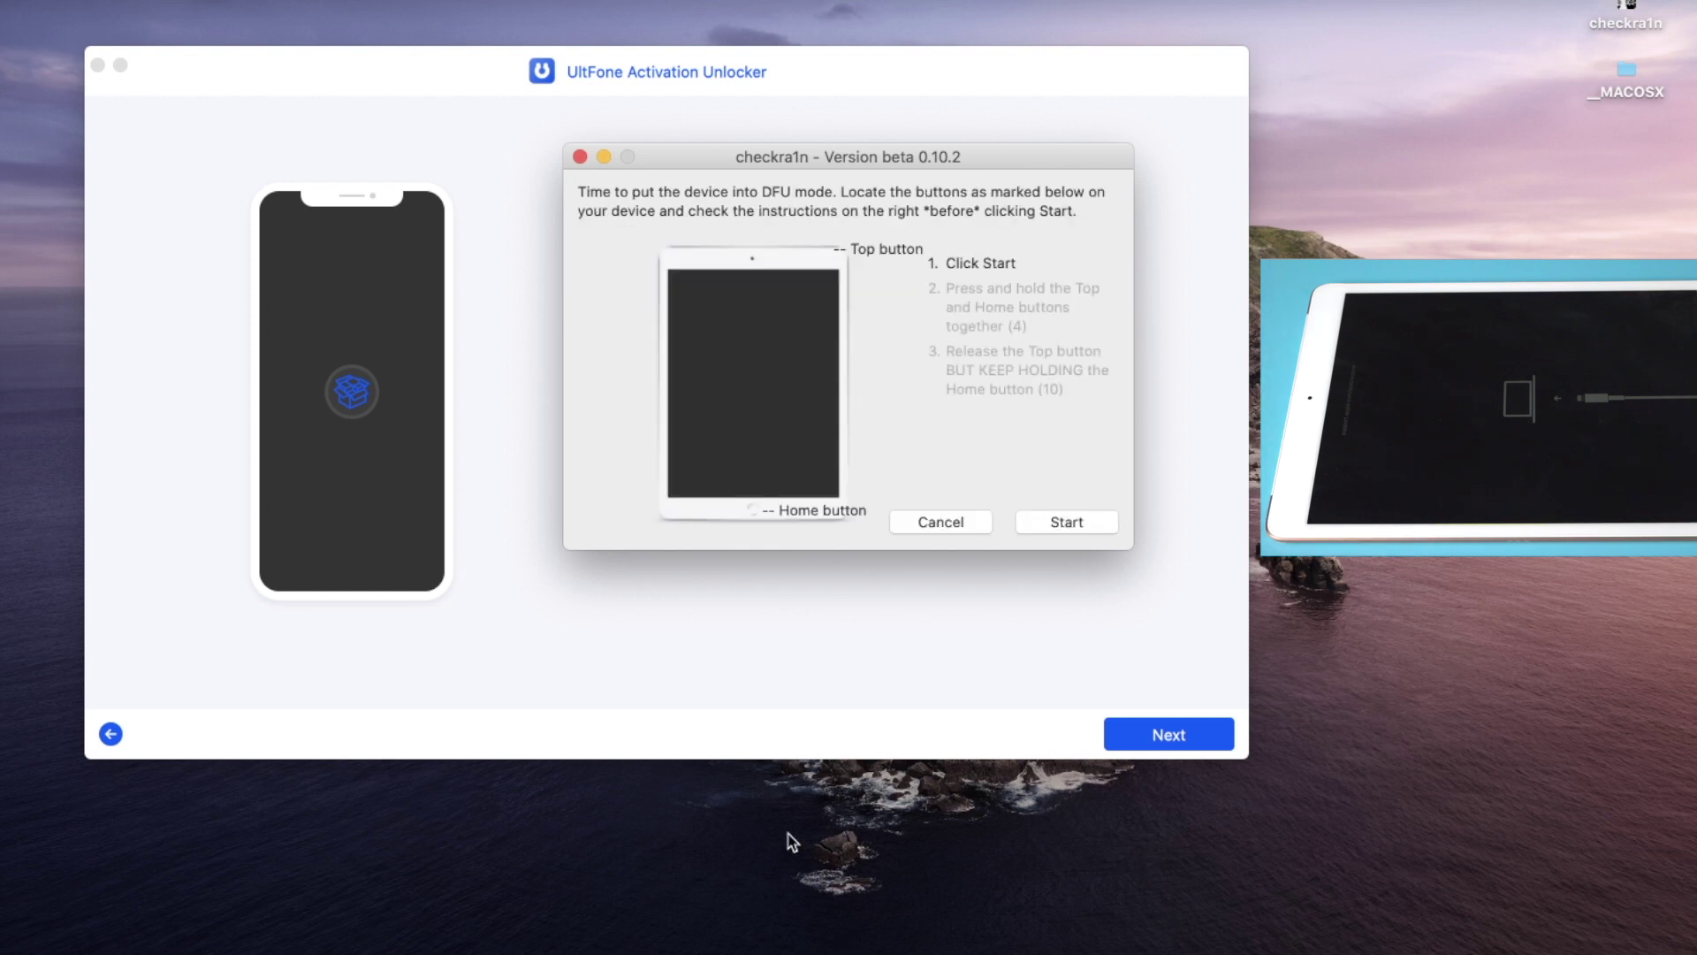
Run the DFU countdown, finish the jailbreak, close checkra1n, and reach the iPad 7th Gen device details.
left_click(1086, 525)
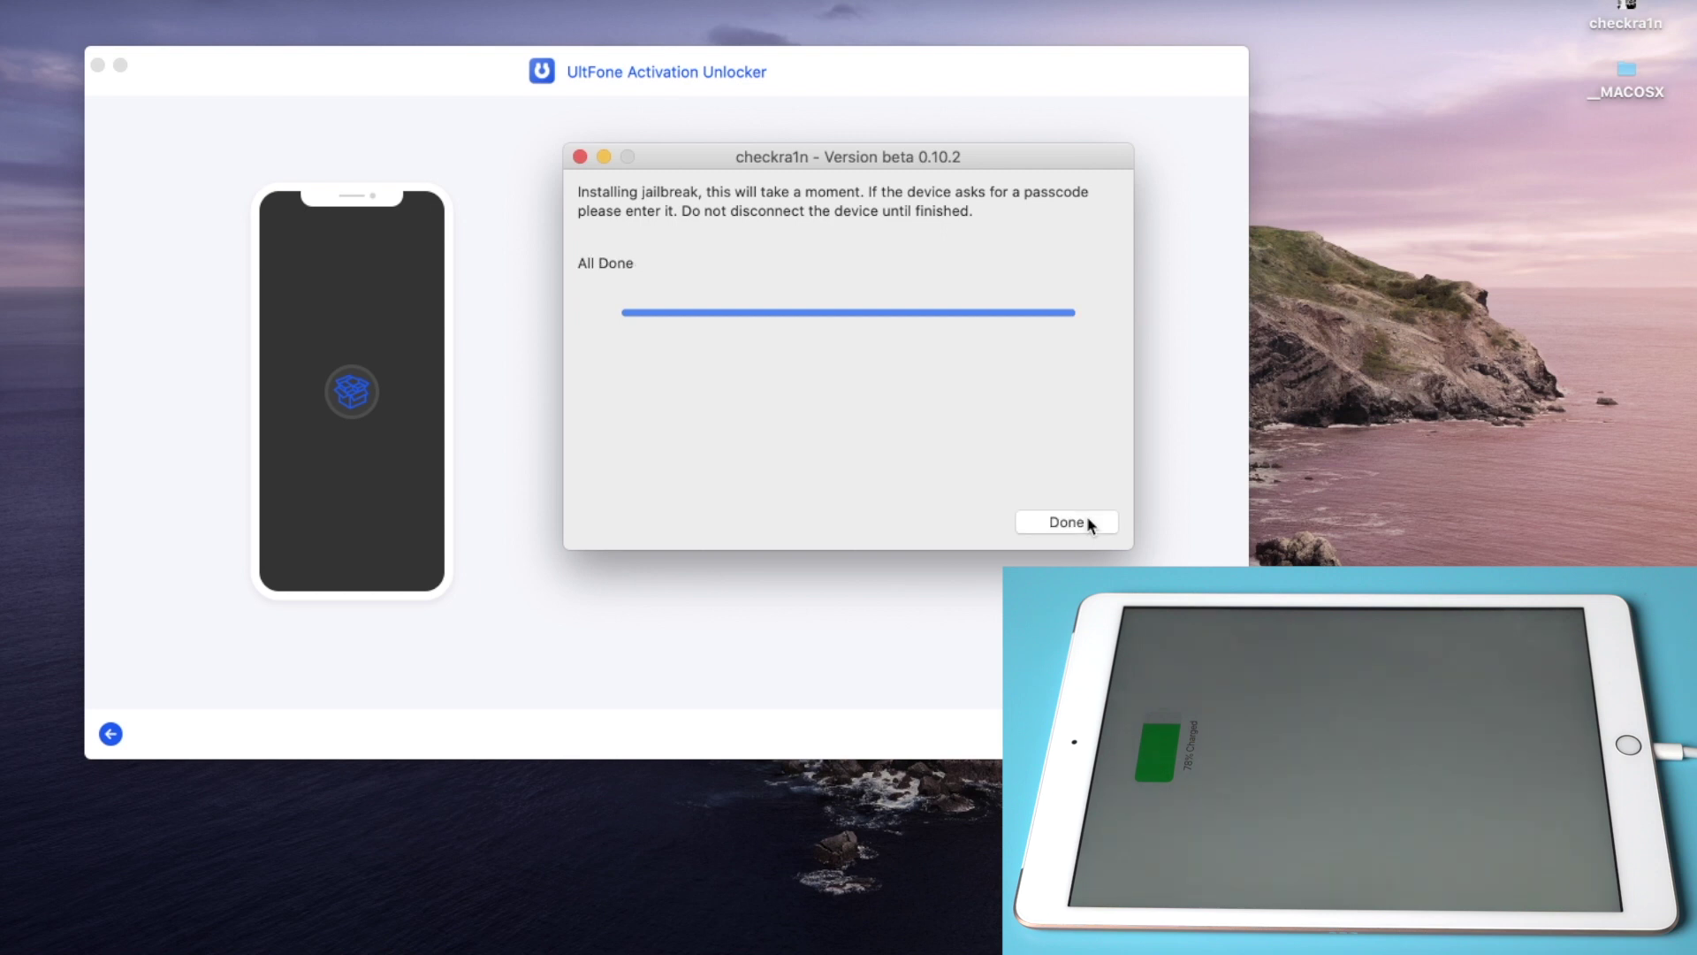
left_click(1031, 497)
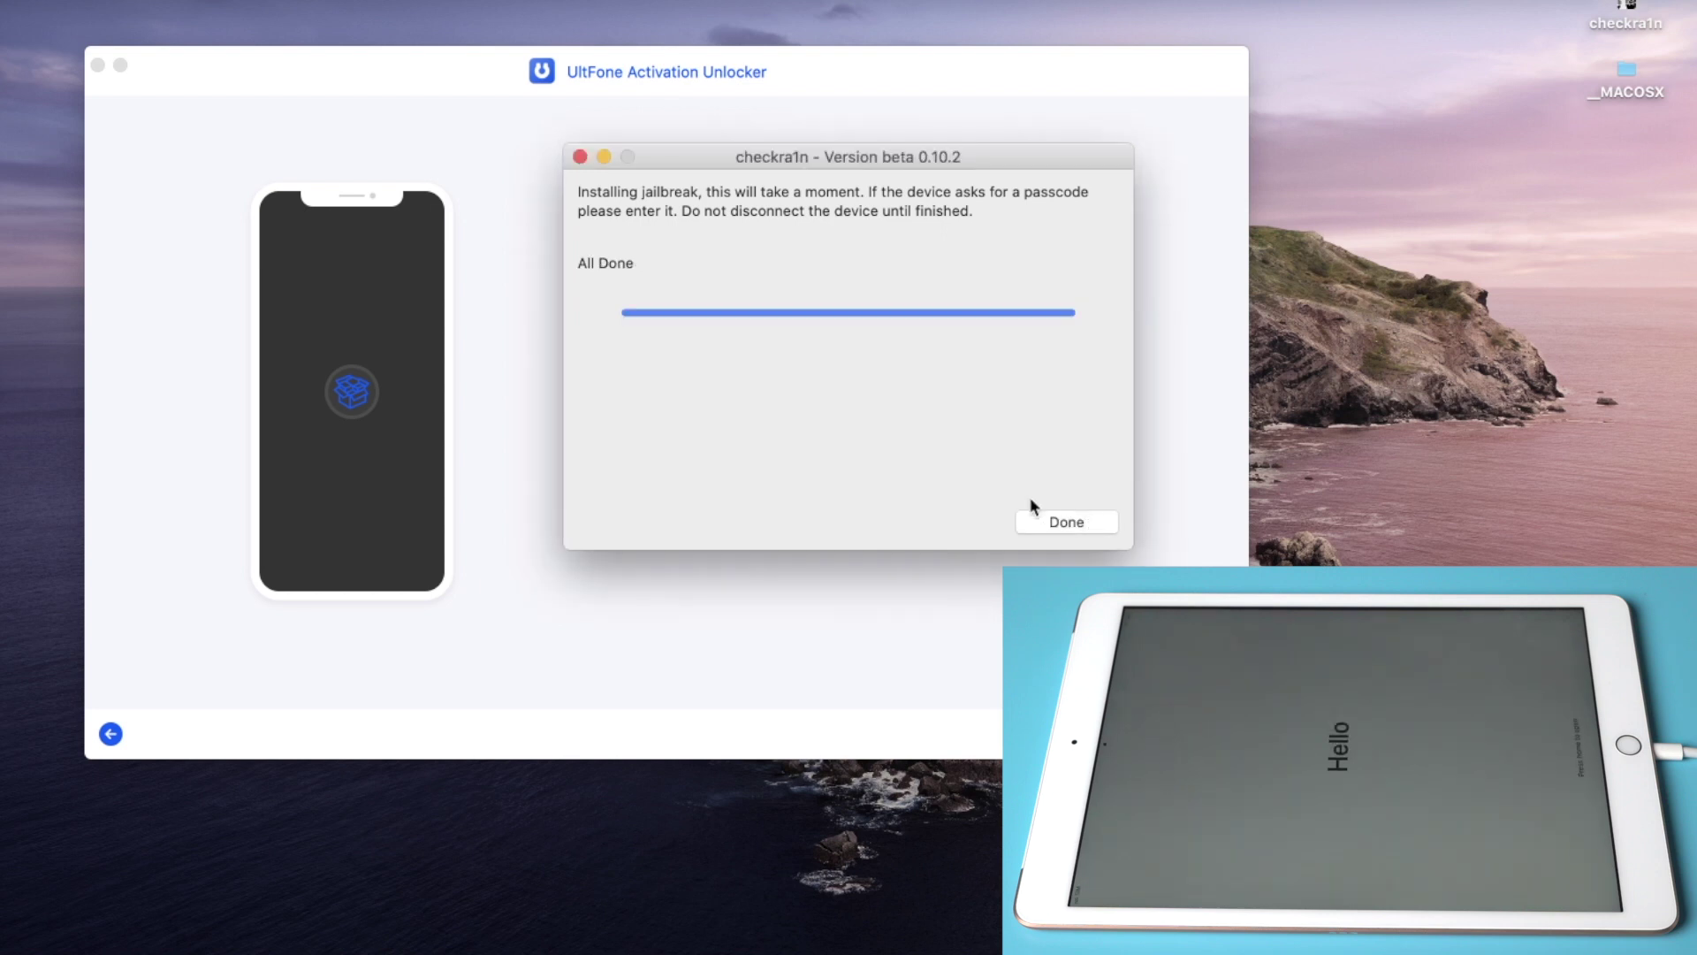
left_click(580, 156)
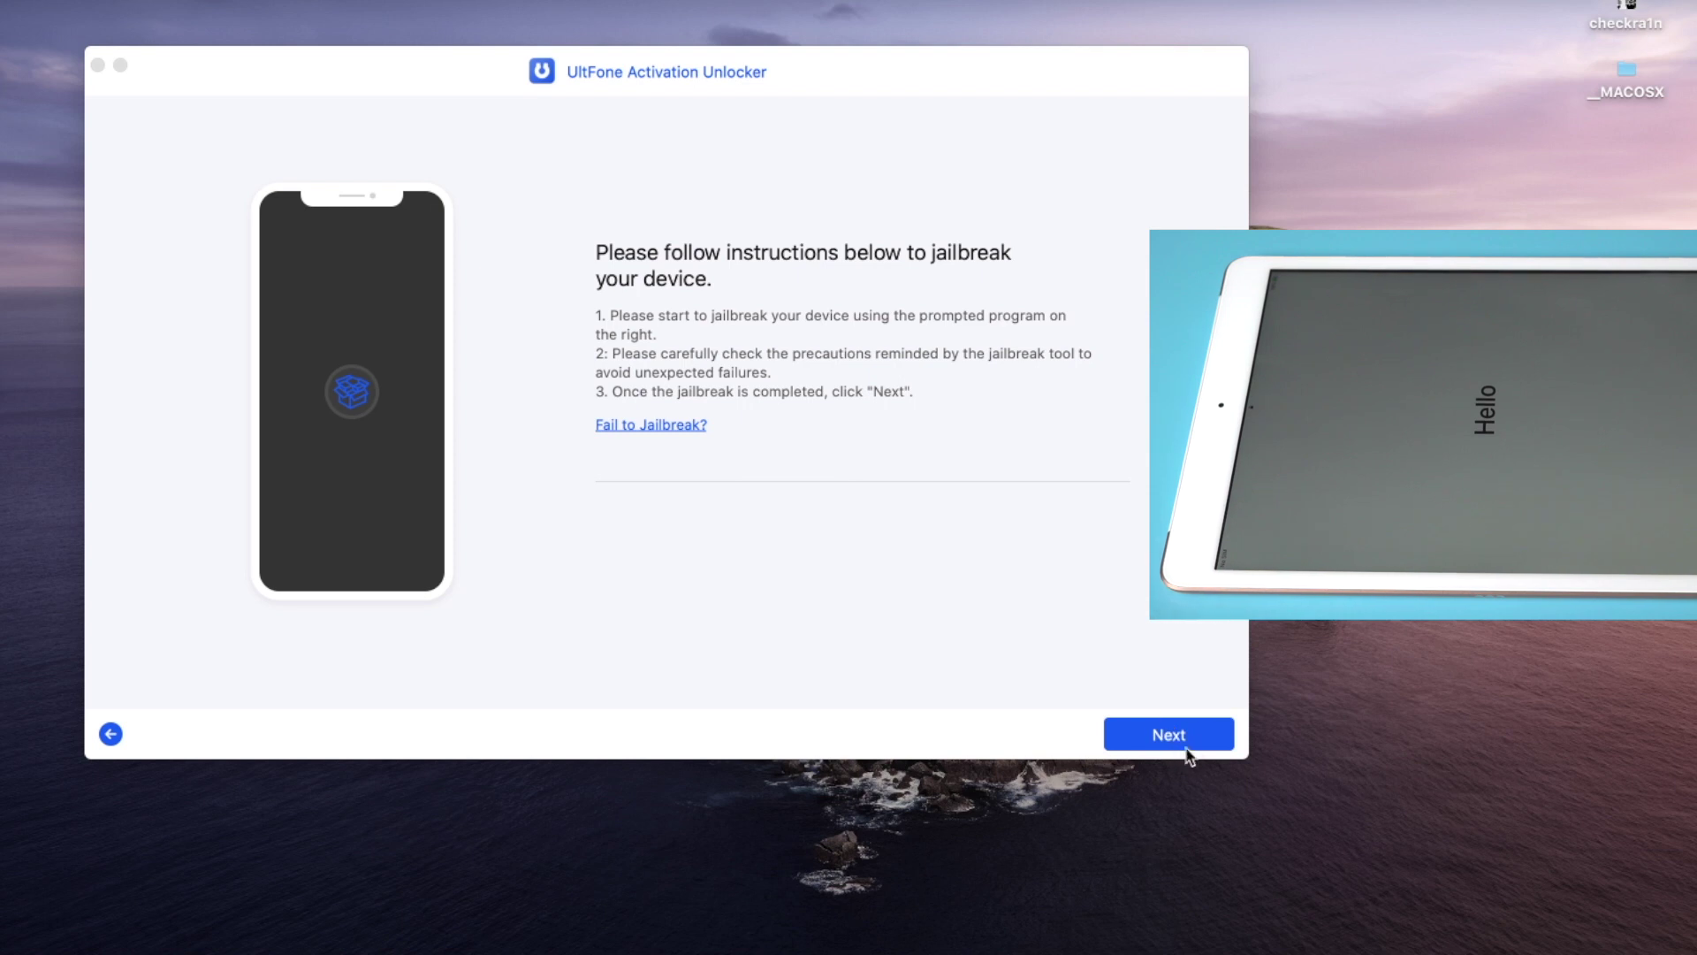
left_click(1194, 737)
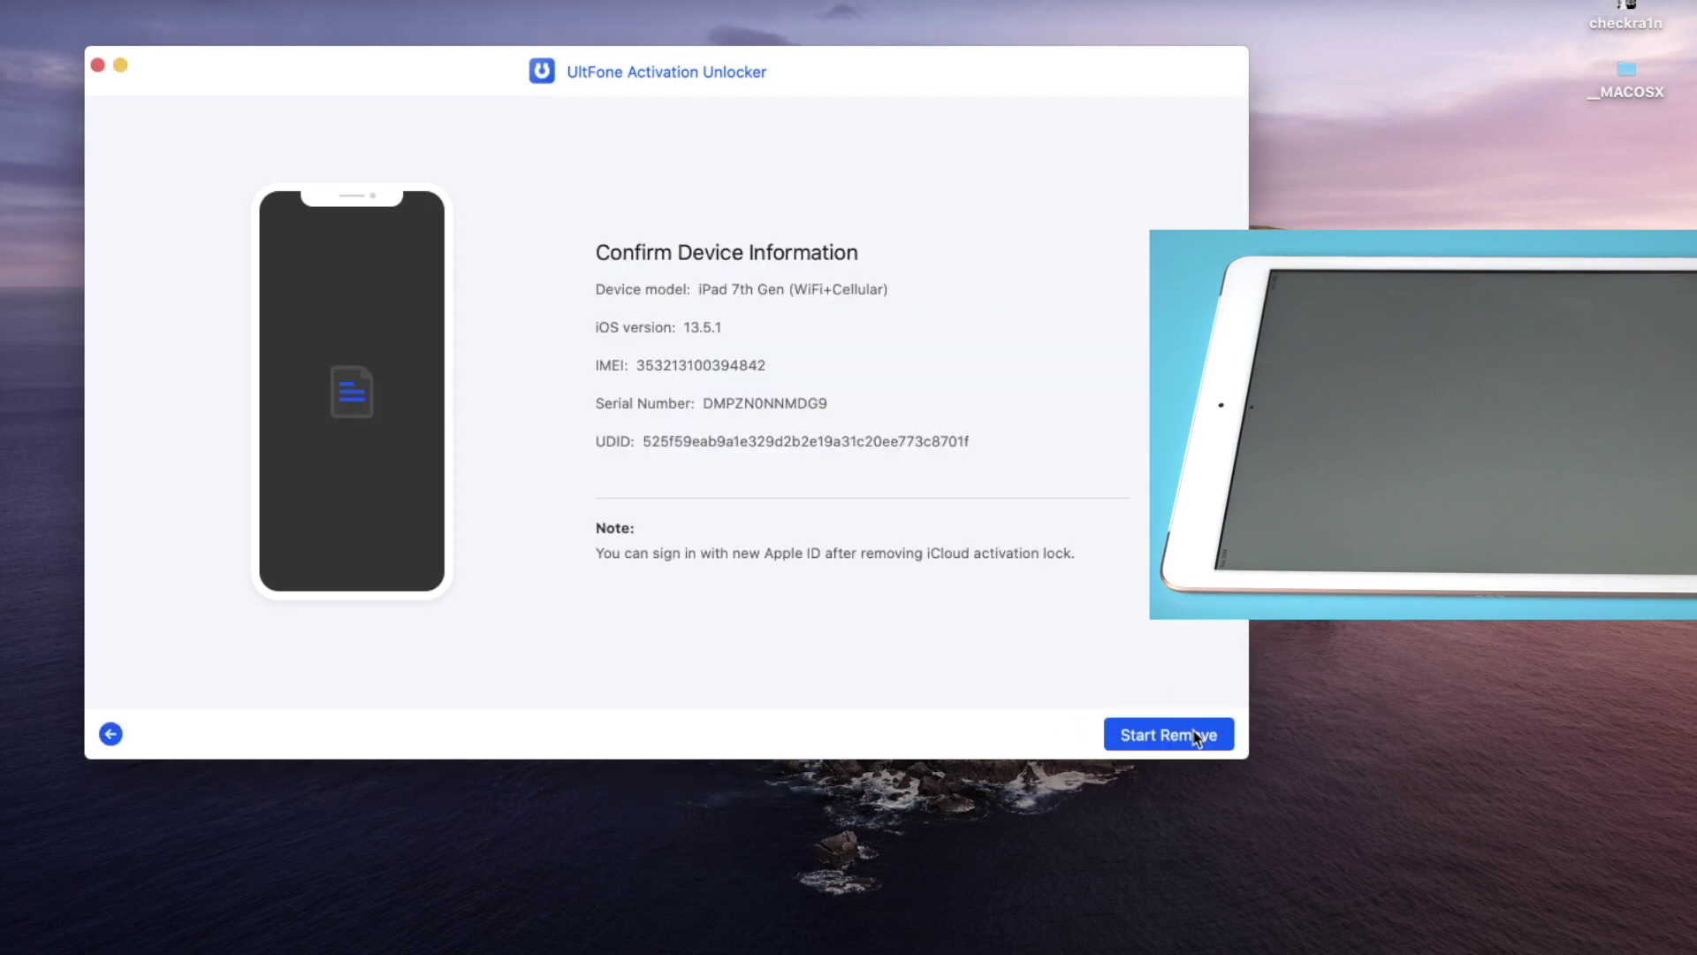
Start removing the iPad 7th Gen's iCloud activation lock from the Confirm Device Information page.
left_click(1195, 733)
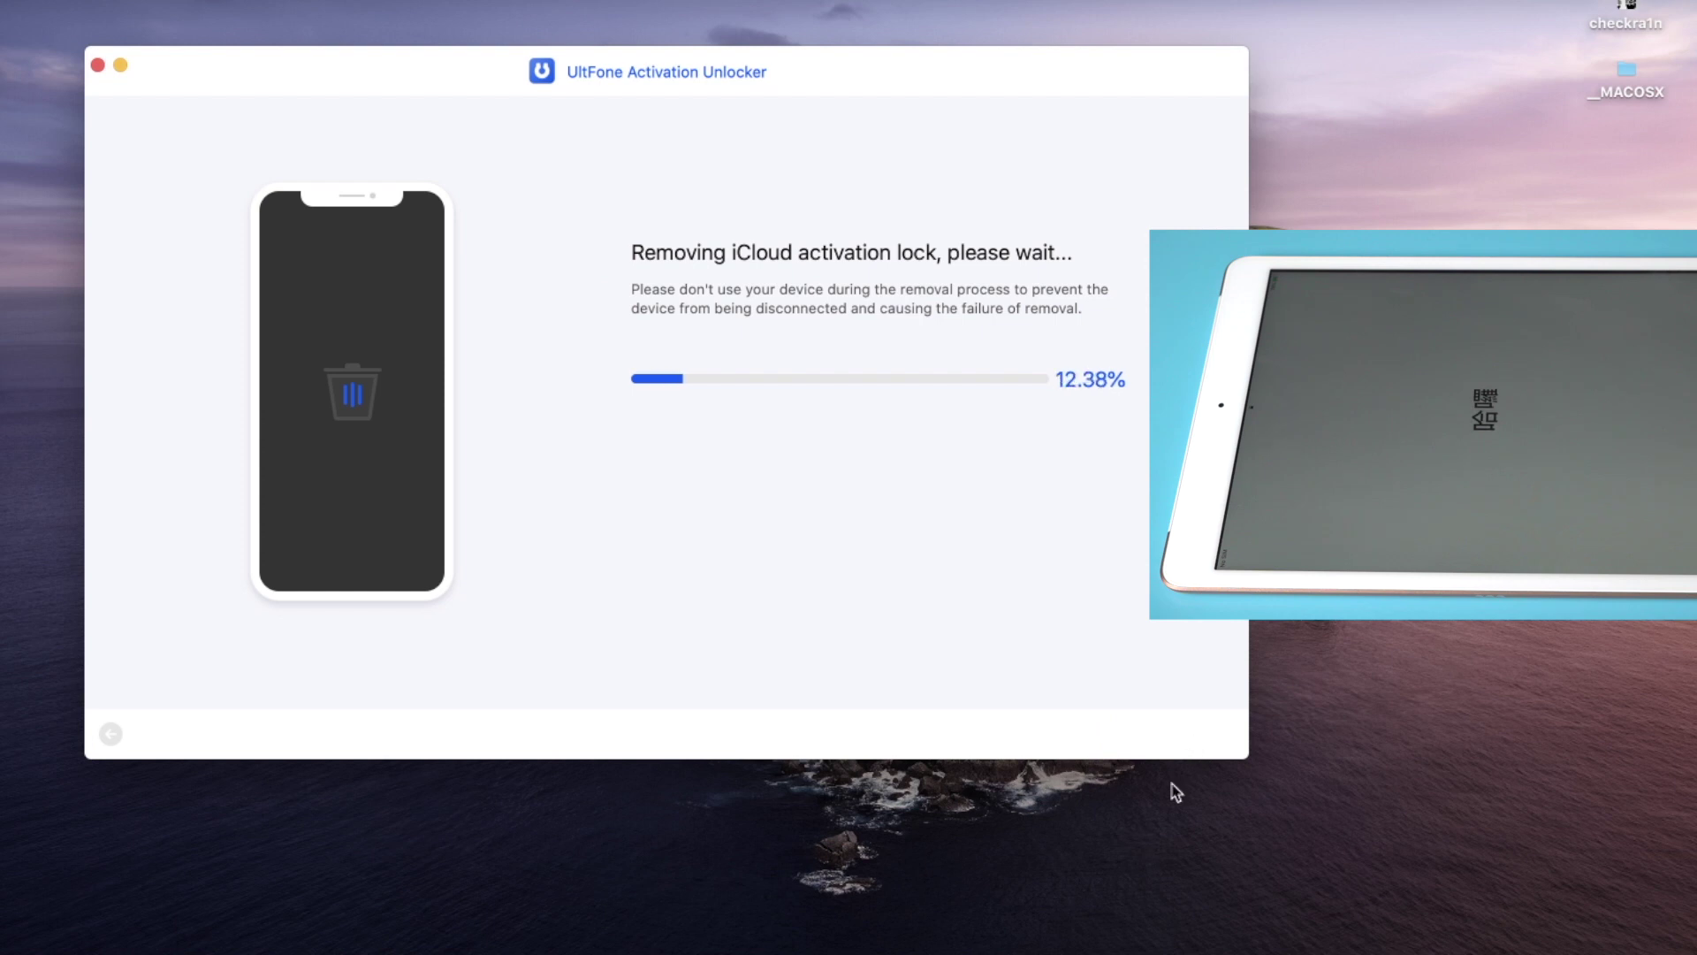